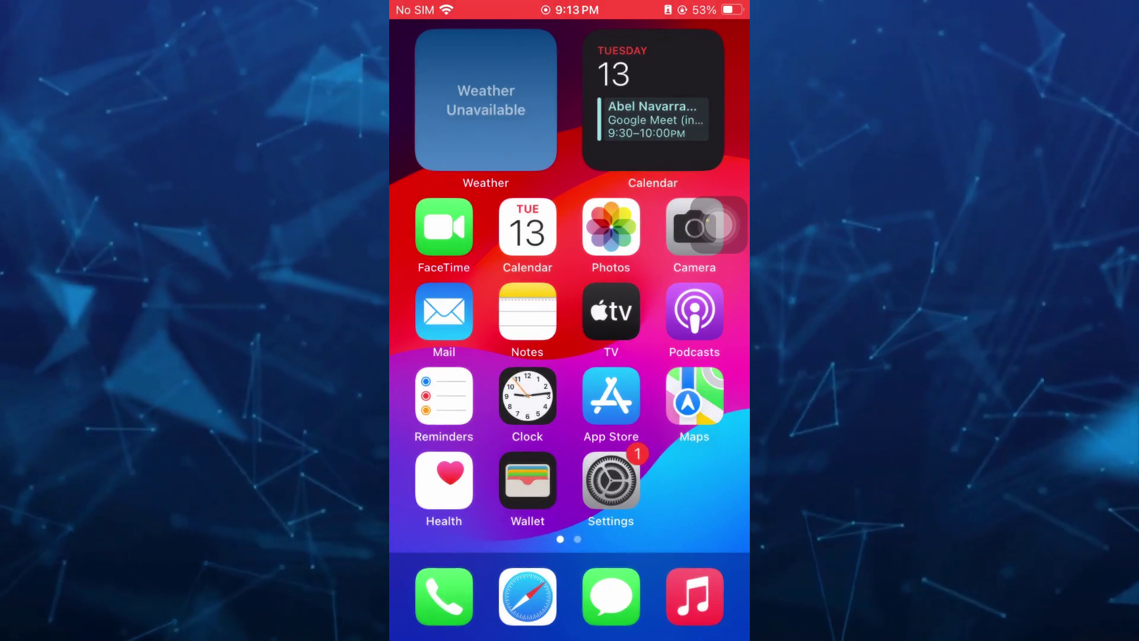
- Move to the second Home Screen page with Facebook, YouTube, Instagram and WhatsApp
{"action": "mouse_move", "coordinate": [677, 357]}
{"action": "left_mouse_down"}
{"action": "mouse_move", "coordinate": [445, 356]}
{"action": "mouse_move", "coordinate": [677, 356]}
{"action": "left_mouse_up"}
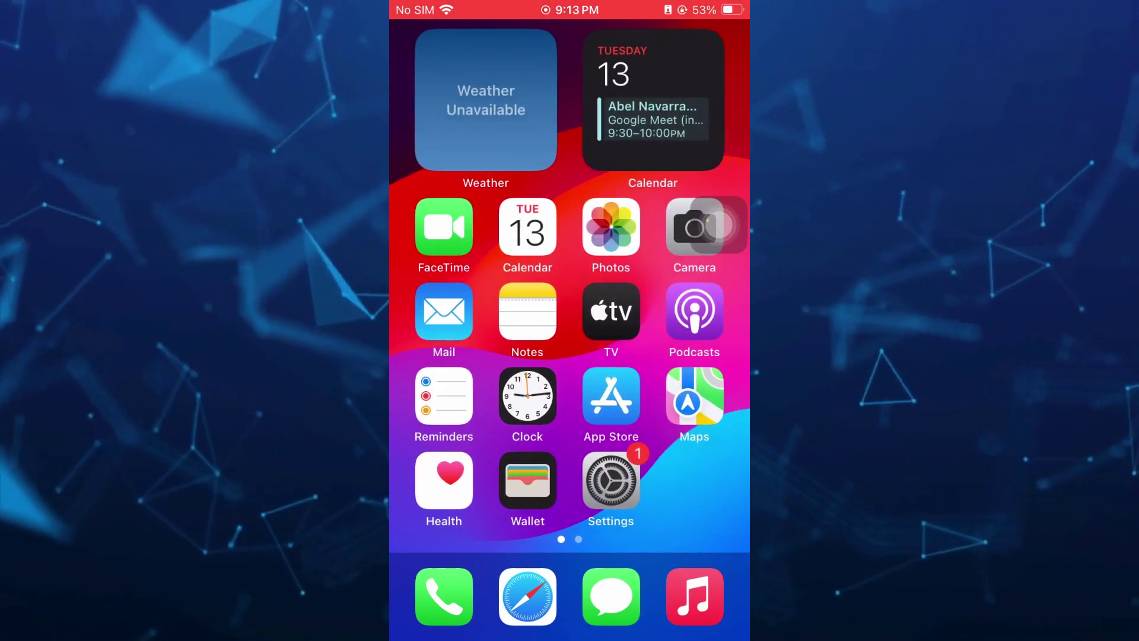
{"action": "mouse_move", "coordinate": [677, 357]}
{"action": "left_mouse_down"}
{"action": "mouse_move", "coordinate": [445, 356]}
{"action": "mouse_move", "coordinate": [676, 357]}
{"action": "mouse_move", "coordinate": [535, 357]}
{"action": "left_mouse_up"}
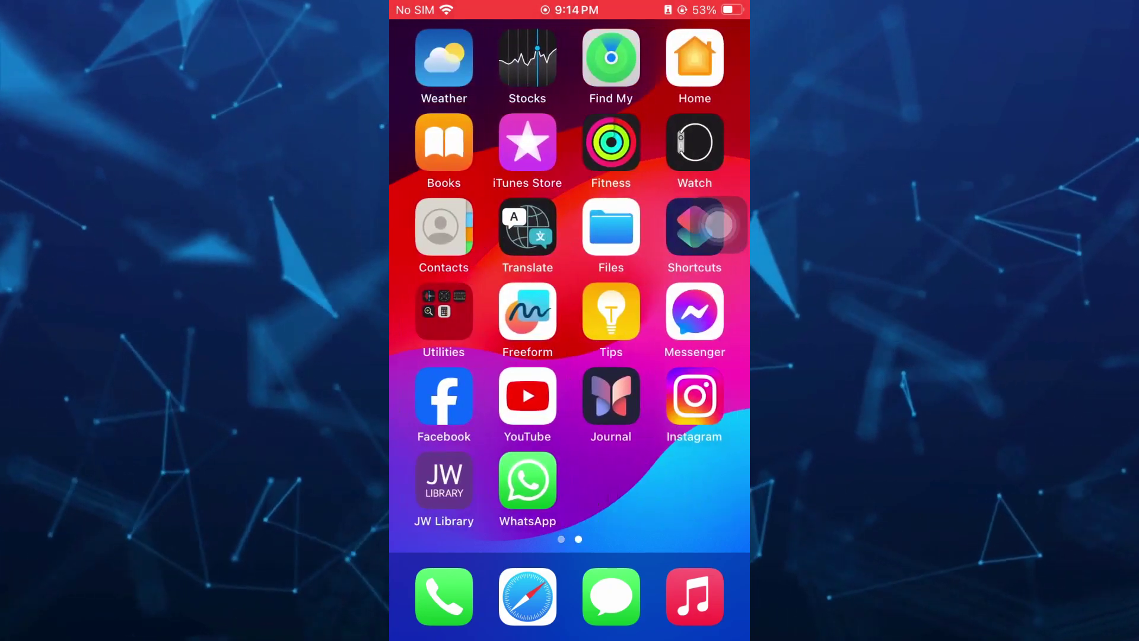
- Launch Facebook and expand Settings & privacy in its Menu to list Settings and Dark Mode
{"action": "left_click", "coordinate": [440, 398]}
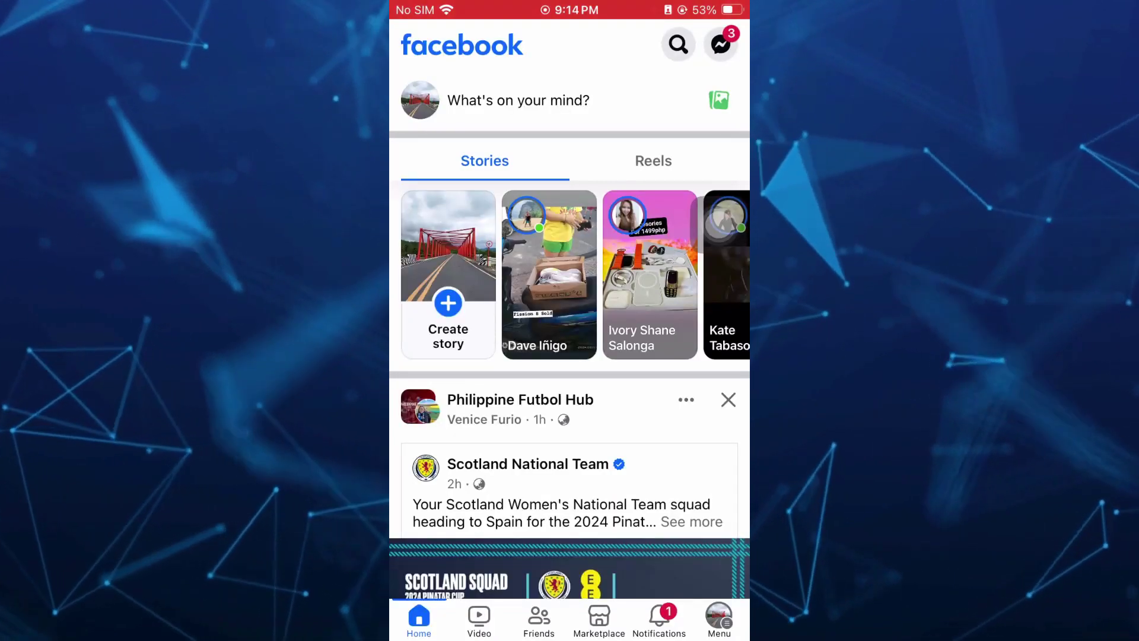
{"action": "left_click", "coordinate": [720, 617]}
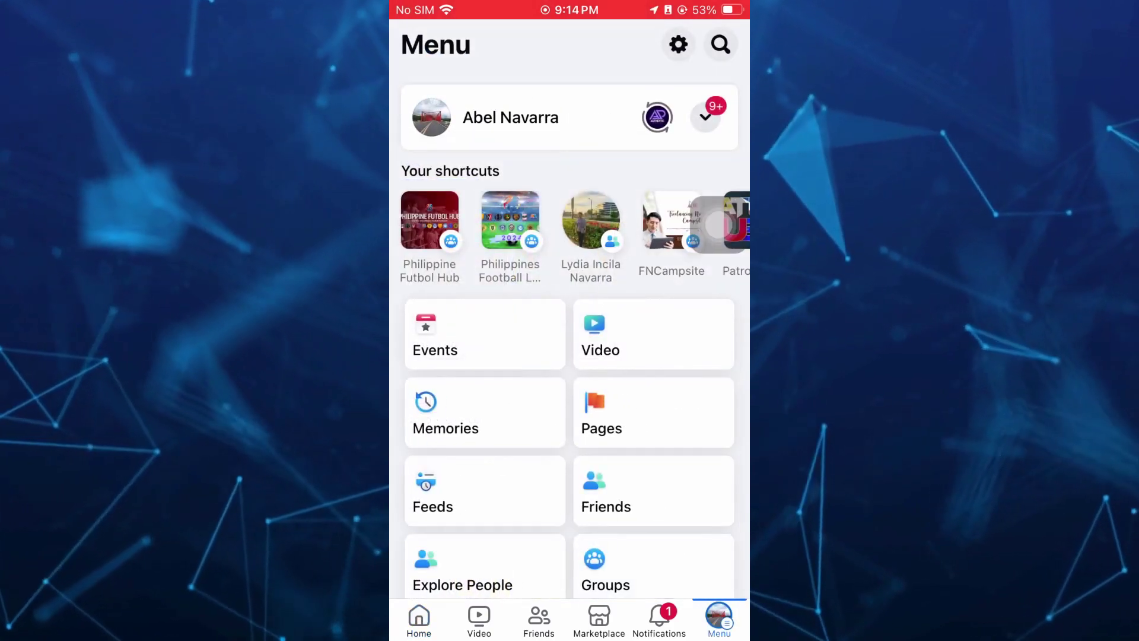
{"action": "left_click", "coordinate": [419, 617]}
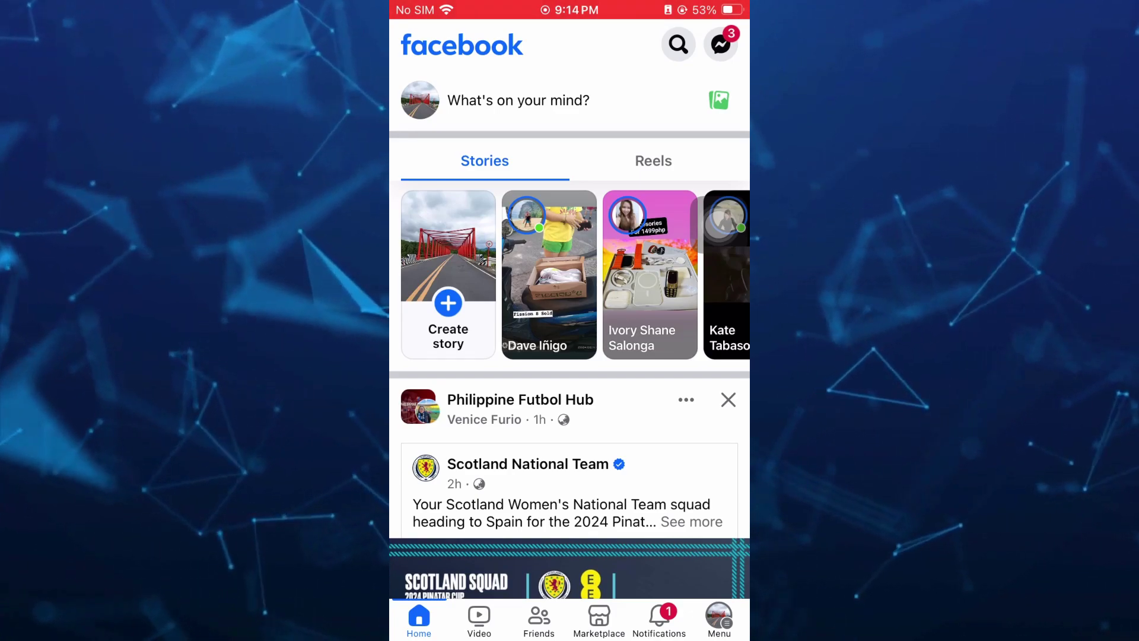
{"action": "left_click", "coordinate": [719, 617]}
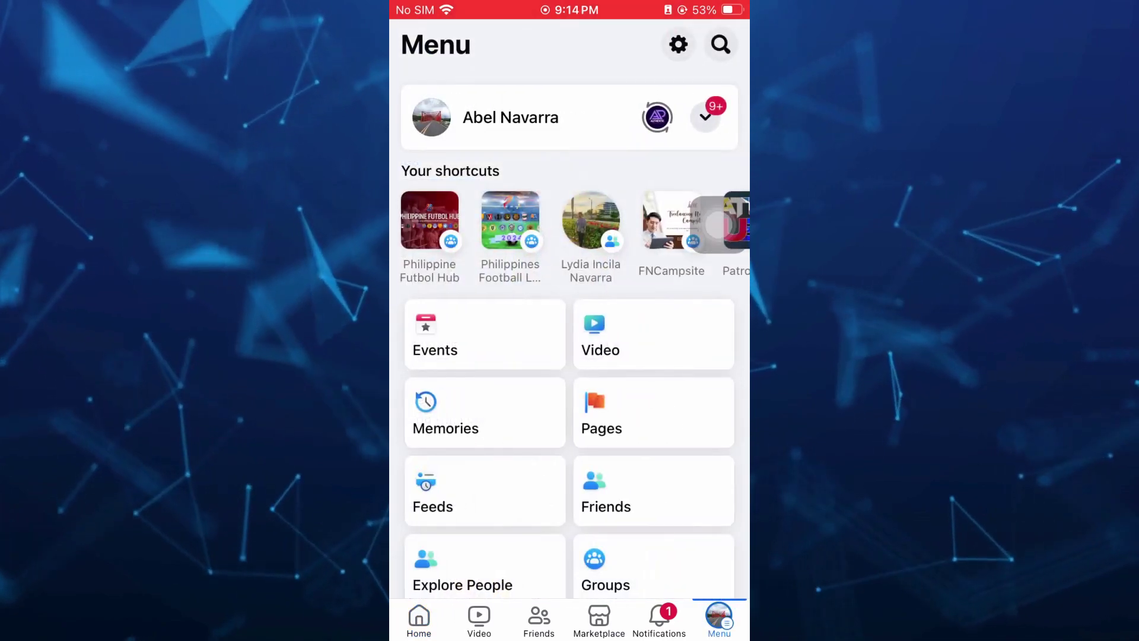
{"action": "scroll", "coordinate": [570, 357], "scroll_direction": "down", "scroll_amount": 10}
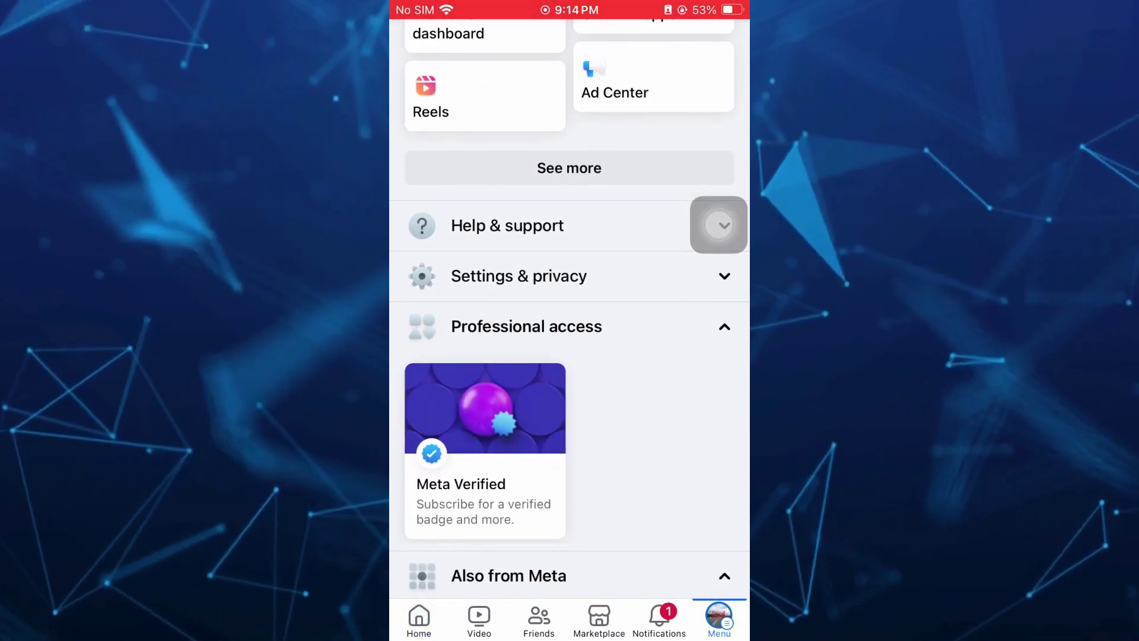
{"action": "left_click", "coordinate": [519, 276]}
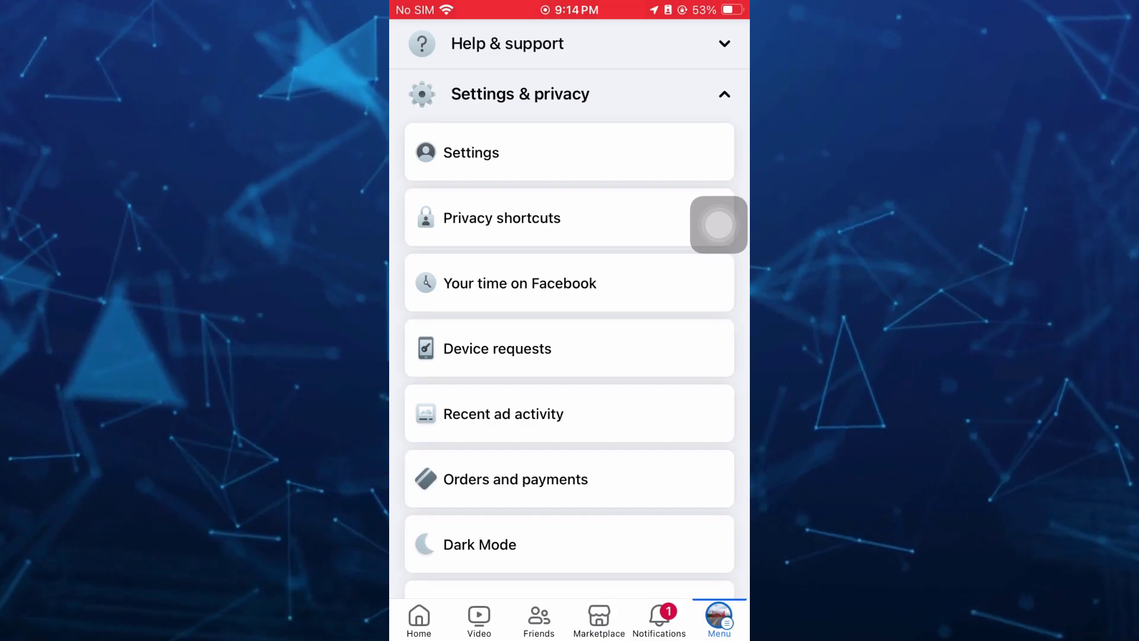
- Go to Facebook Settings, then the Media page for Videos and Photos sound options
{"action": "left_click", "coordinate": [471, 152]}
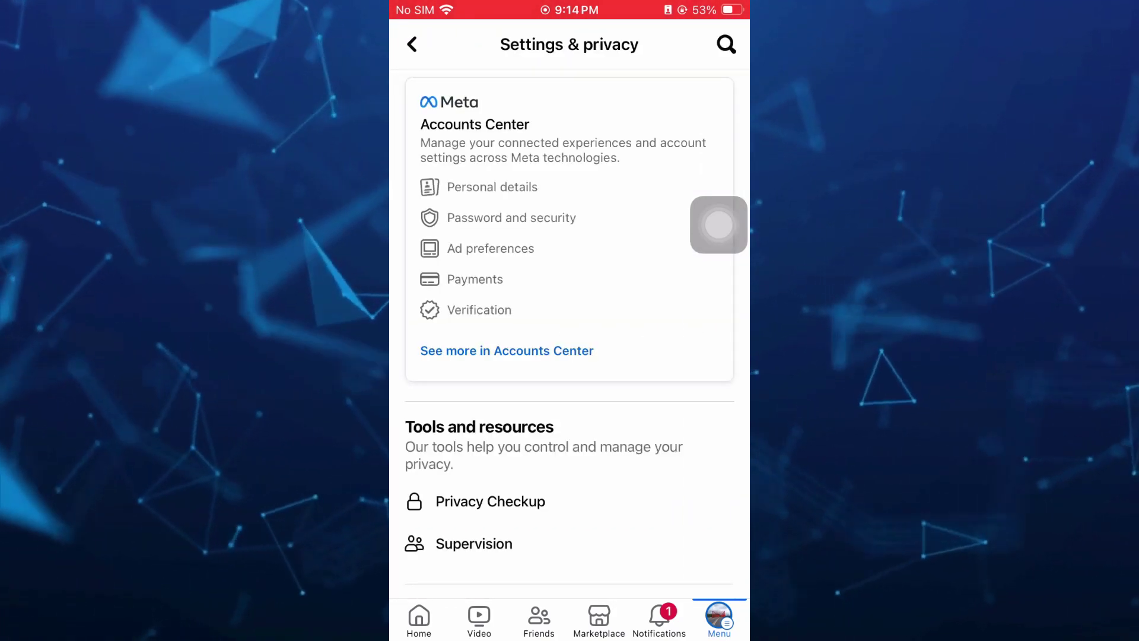
{"action": "scroll", "coordinate": [569, 356], "scroll_direction": "down", "scroll_amount": 3}
{"action": "scroll", "coordinate": [570, 356], "scroll_direction": "down", "scroll_amount": 3}
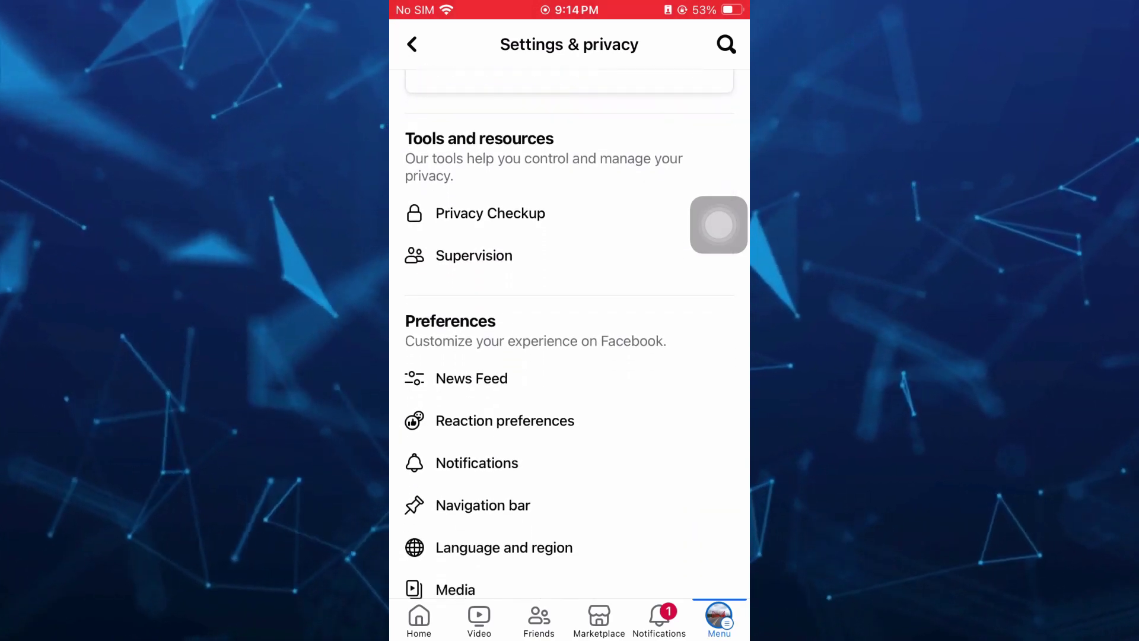
{"action": "scroll", "coordinate": [570, 357], "scroll_direction": "down", "scroll_amount": 2}
{"action": "scroll", "coordinate": [570, 356], "scroll_direction": "down", "scroll_amount": 2}
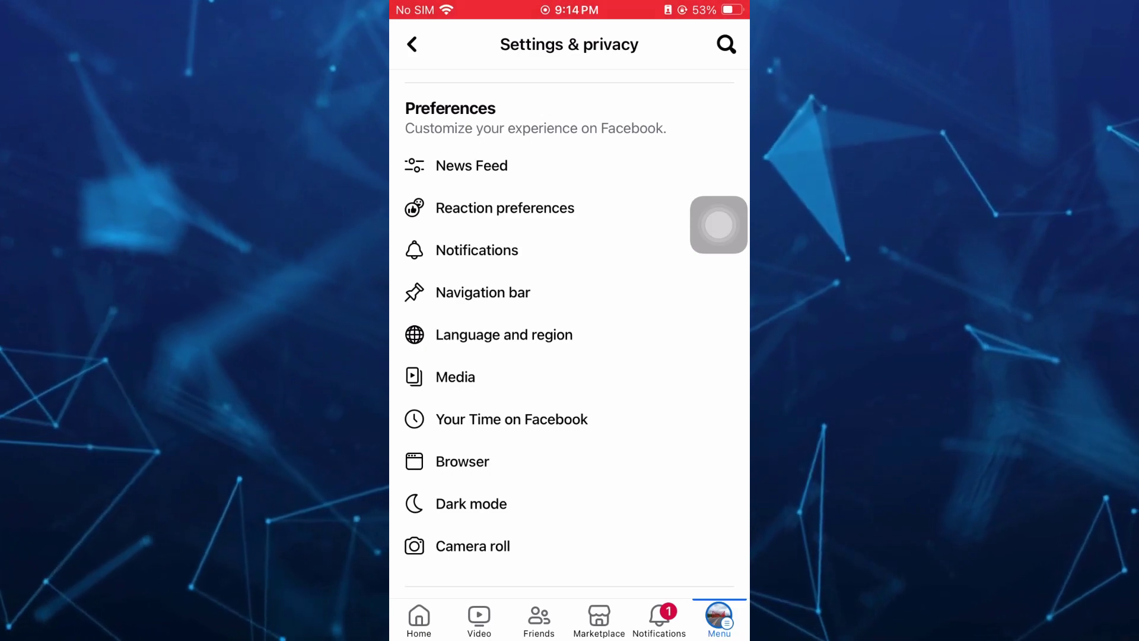
{"action": "left_click", "coordinate": [455, 377]}
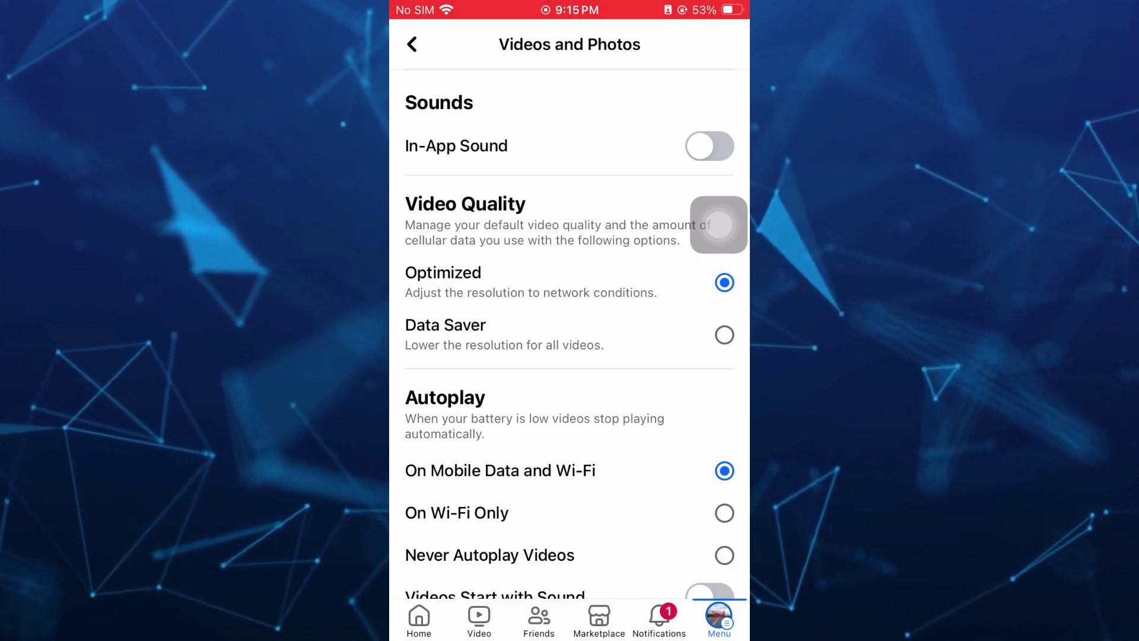
- Leave Facebook via the AssistiveTouch Home option and launch iOS Settings from page one
{"action": "left_click", "coordinate": [718, 225]}
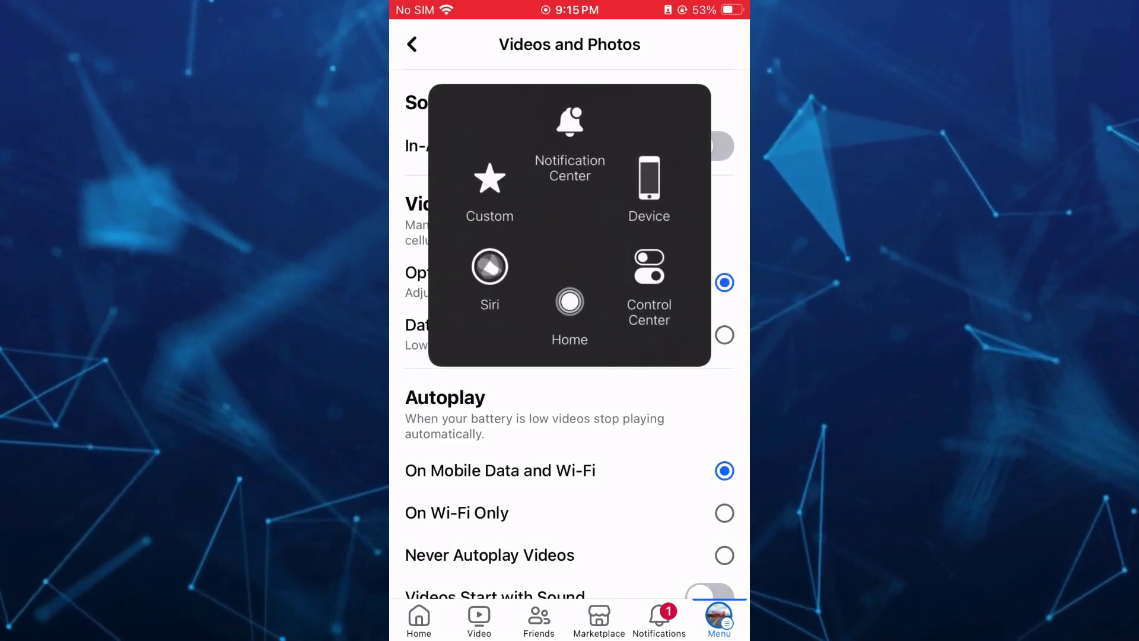
{"action": "left_click", "coordinate": [569, 302]}
{"action": "left_click_drag", "start_coordinate": [445, 356], "coordinate": [694, 356]}
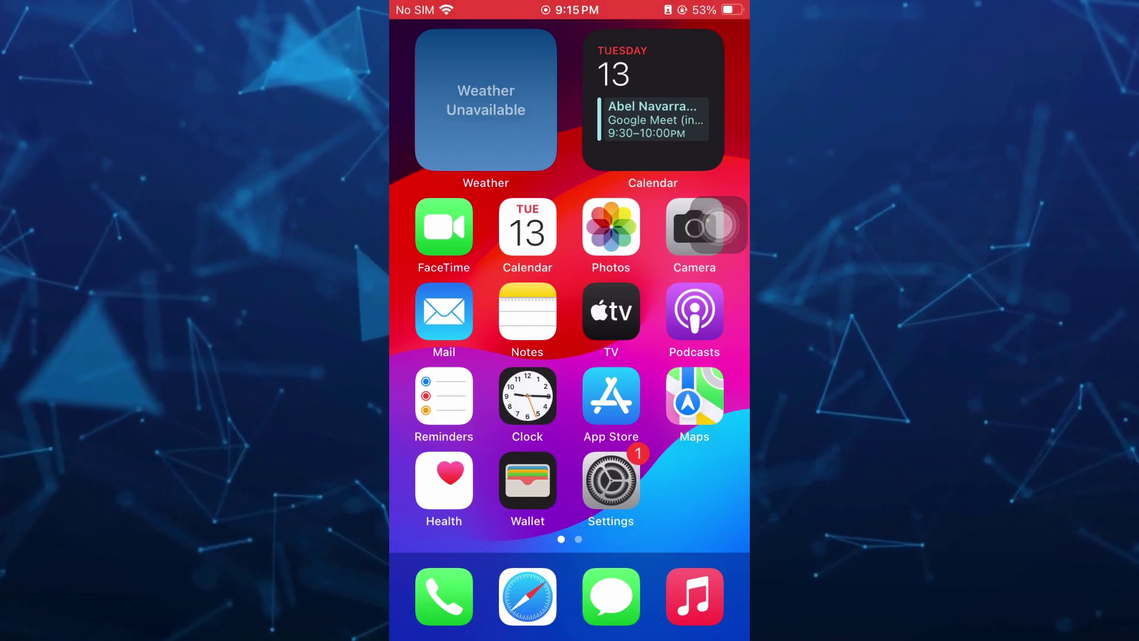
{"action": "left_click", "coordinate": [611, 480]}
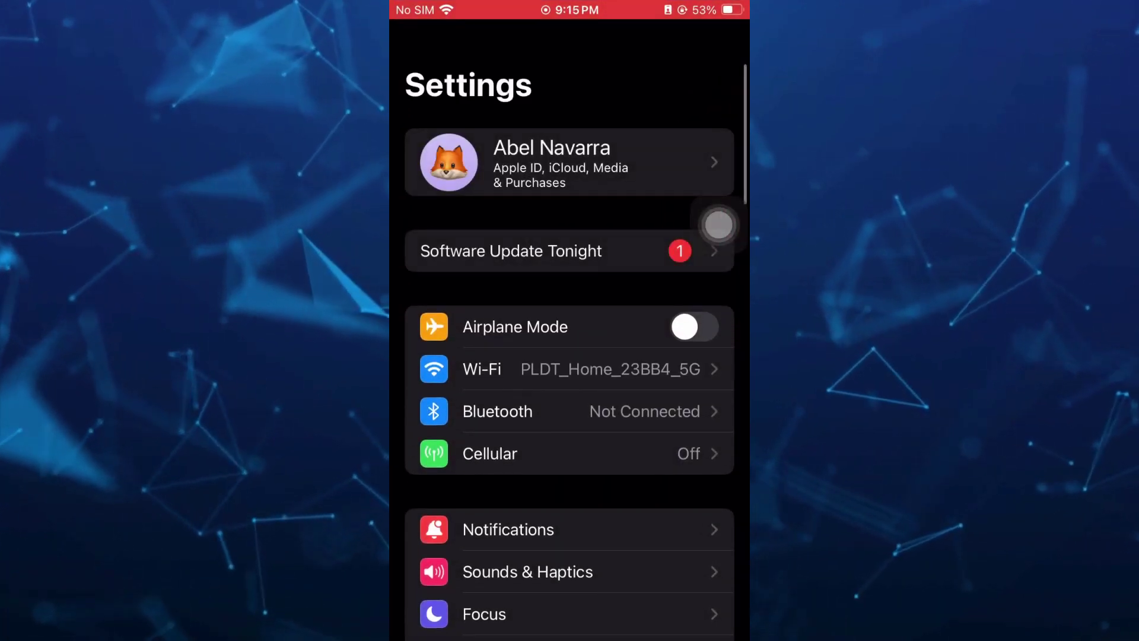
{"action": "scroll", "coordinate": [569, 357], "scroll_direction": "down", "scroll_amount": 5}
{"action": "scroll", "coordinate": [570, 356], "scroll_direction": "up", "scroll_amount": 5}
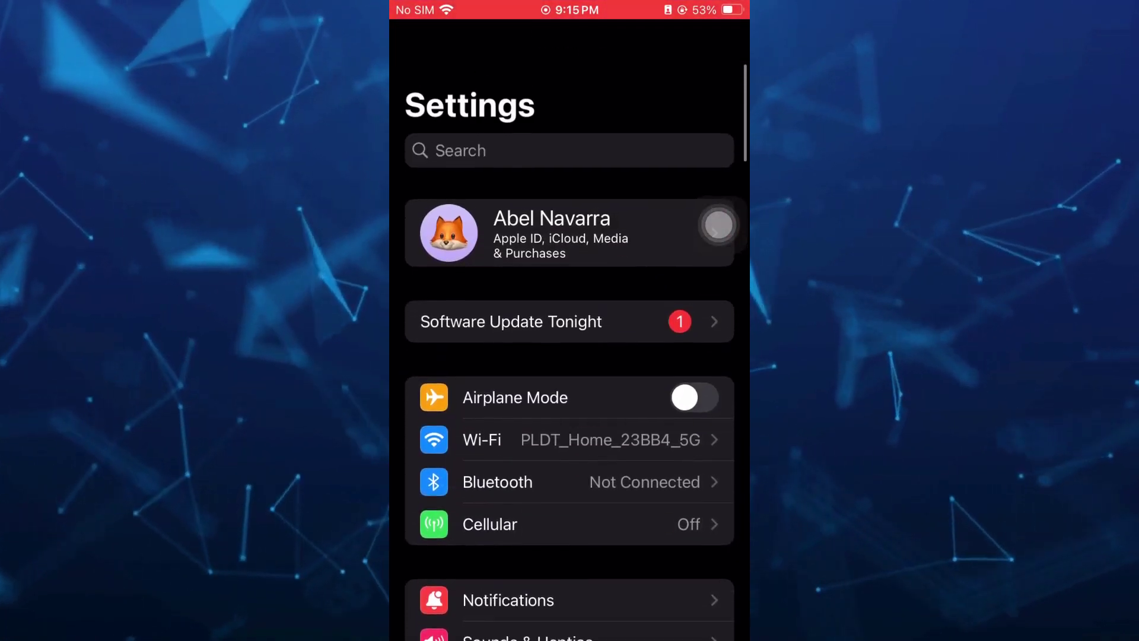
{"action": "scroll", "coordinate": [570, 356], "scroll_direction": "down", "scroll_amount": 2}
{"action": "scroll", "coordinate": [718, 226], "scroll_direction": "down", "scroll_amount": 3}
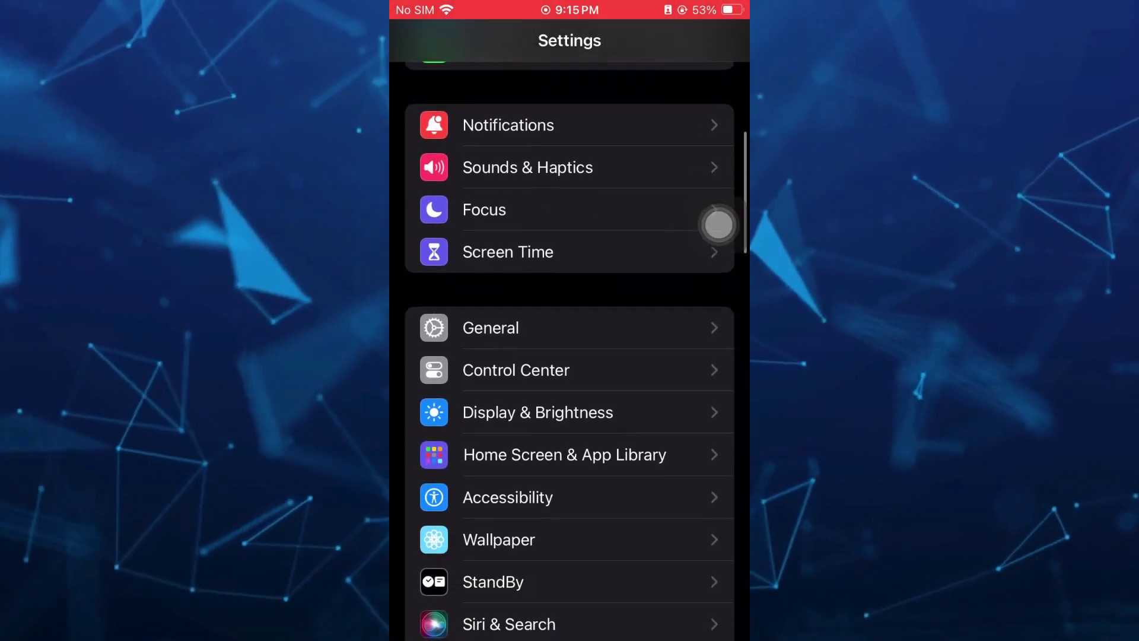
- Go to General > iPhone Storage and view Facebook's storage details (307.6 MB app)
{"action": "left_click", "coordinate": [490, 327]}
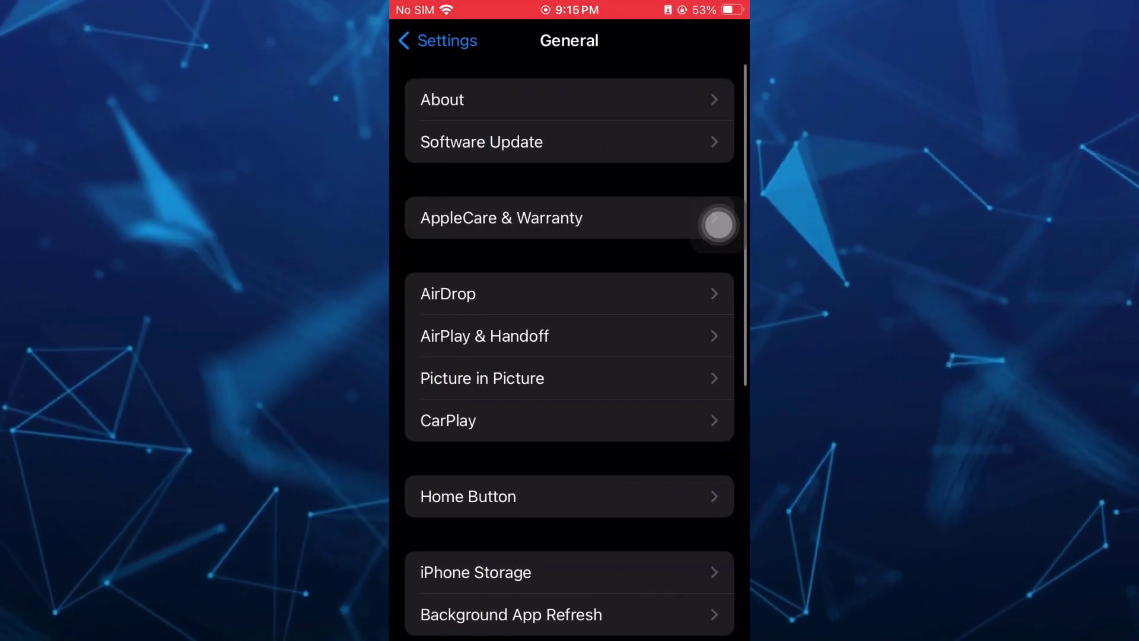
{"action": "scroll", "coordinate": [719, 226], "scroll_direction": "down", "scroll_amount": 3}
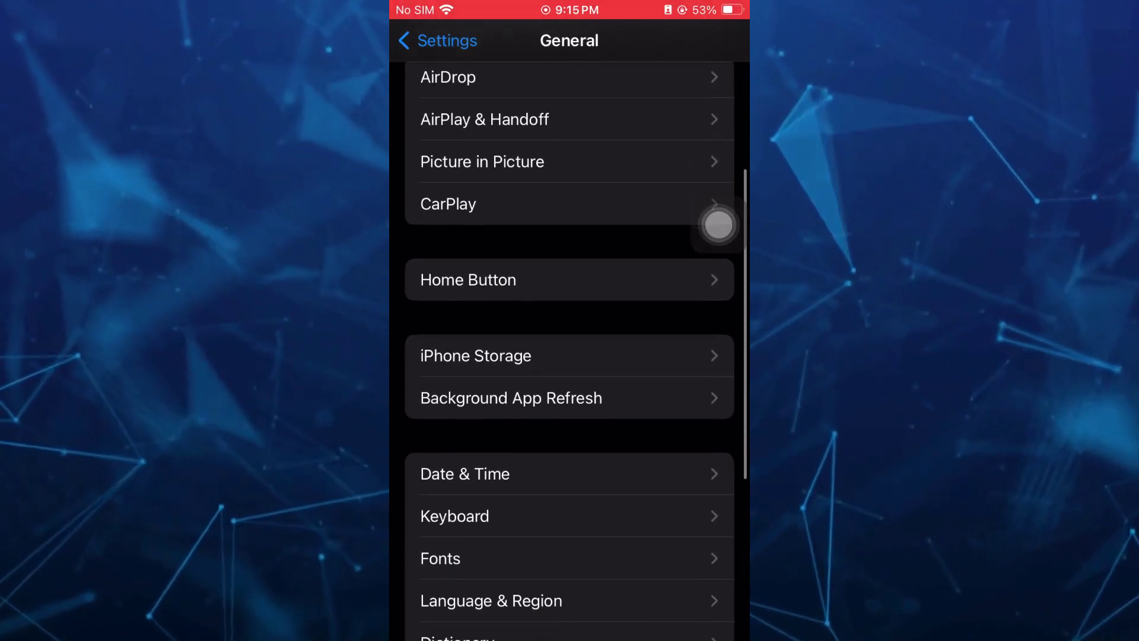
{"action": "left_click", "coordinate": [475, 355]}
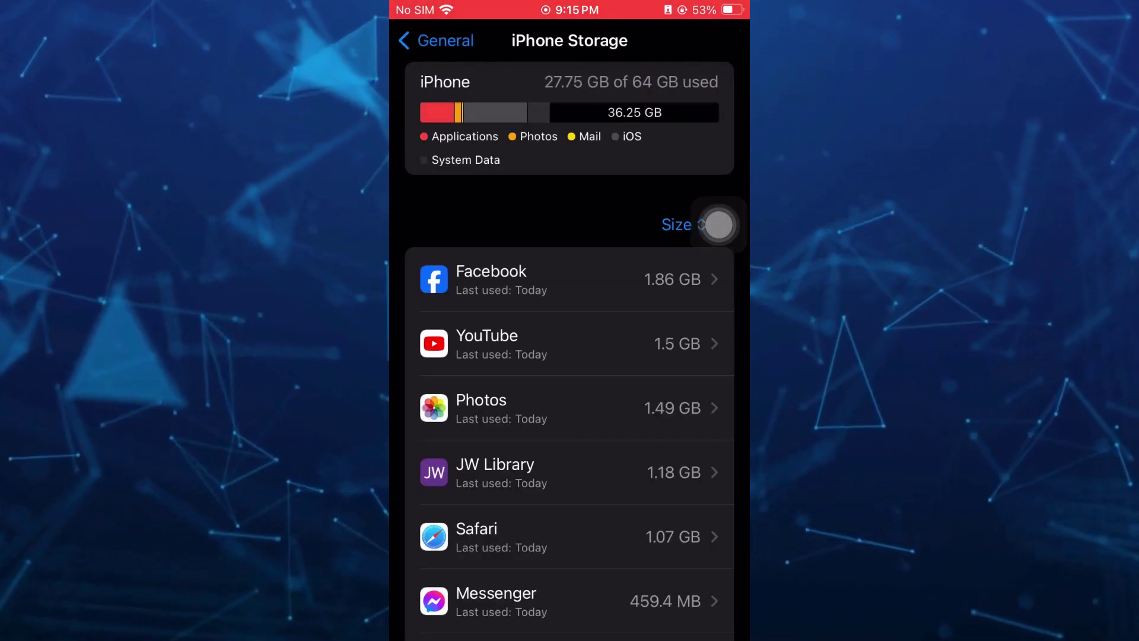
{"action": "left_click", "coordinate": [570, 279]}
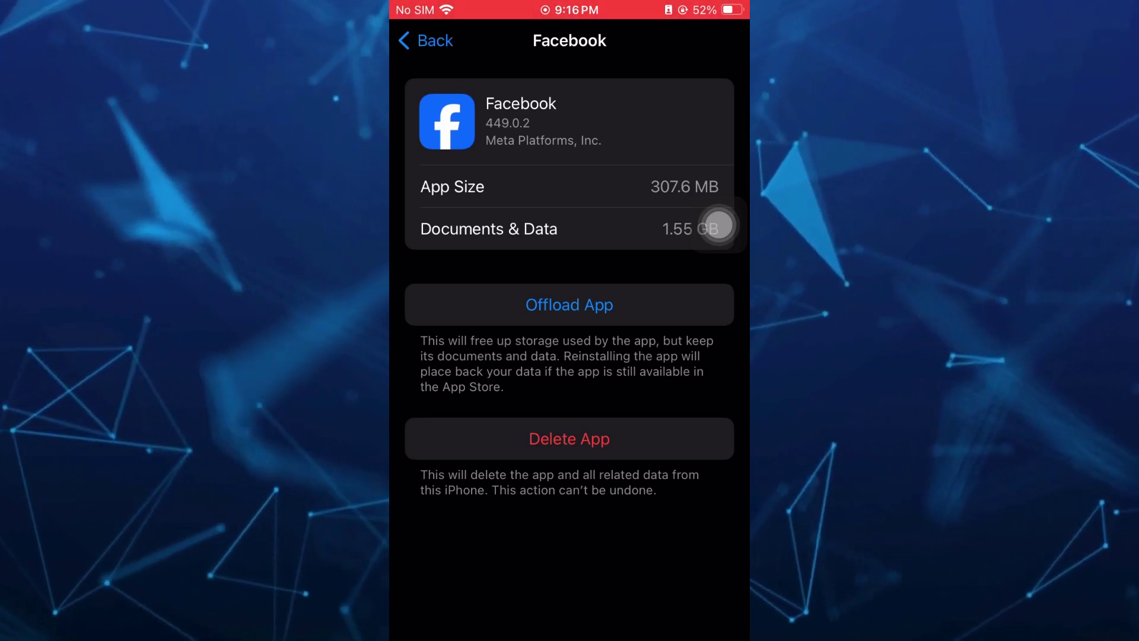
- Cancel the Facebook deletion and return to the home screen via AssistiveTouch
{"action": "left_click", "coordinate": [570, 439]}
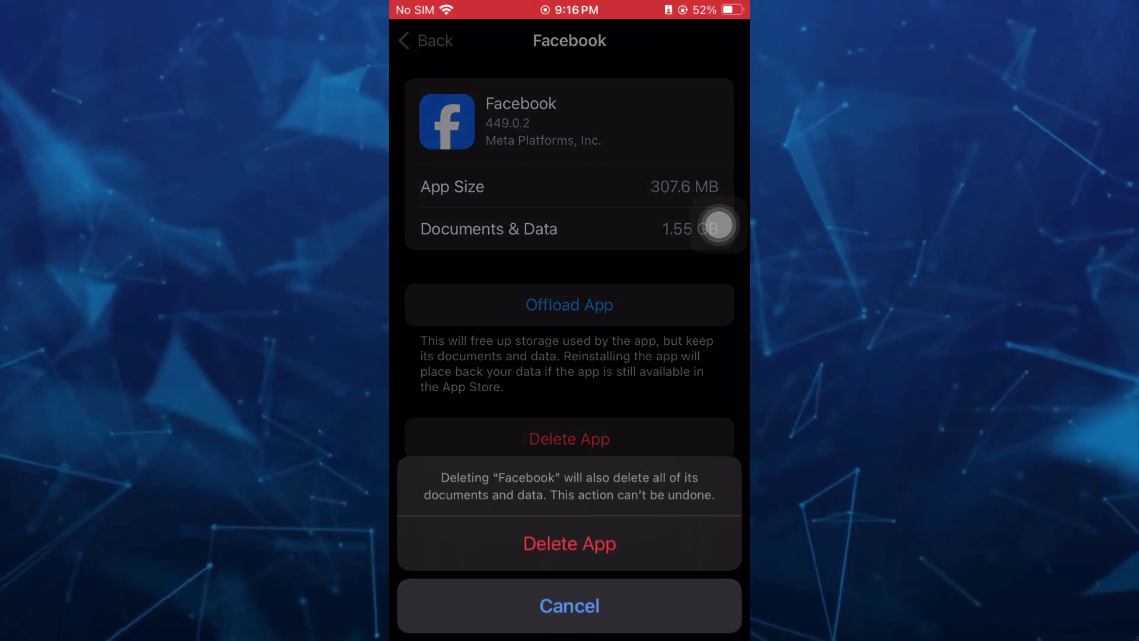
{"action": "left_click", "coordinate": [719, 226]}
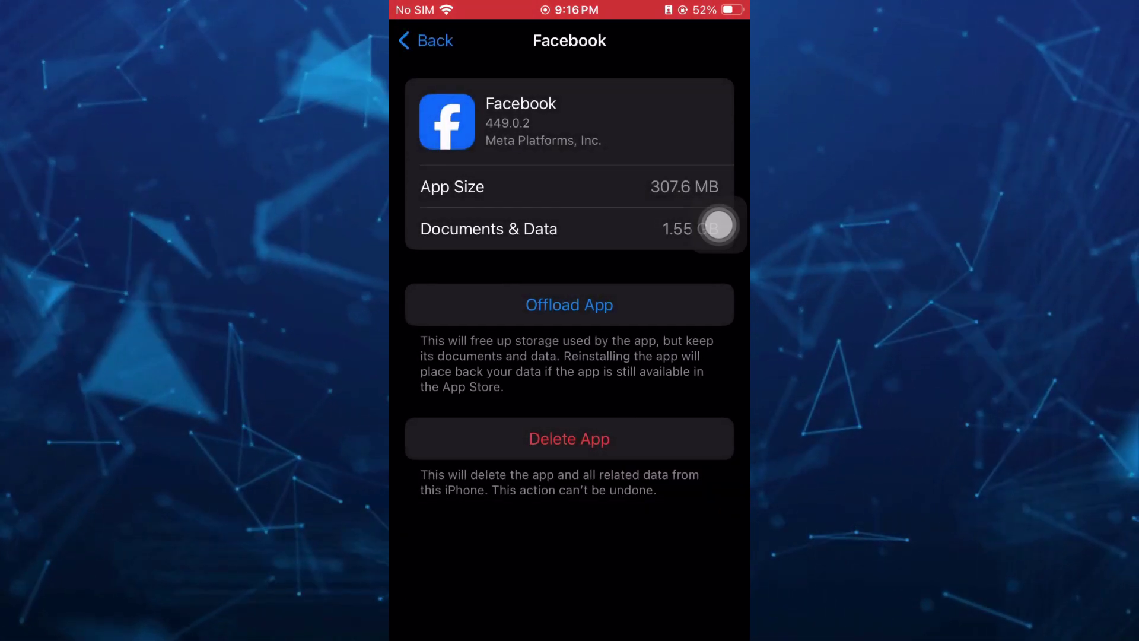
{"action": "left_click", "coordinate": [719, 226]}
{"action": "left_click", "coordinate": [569, 303]}
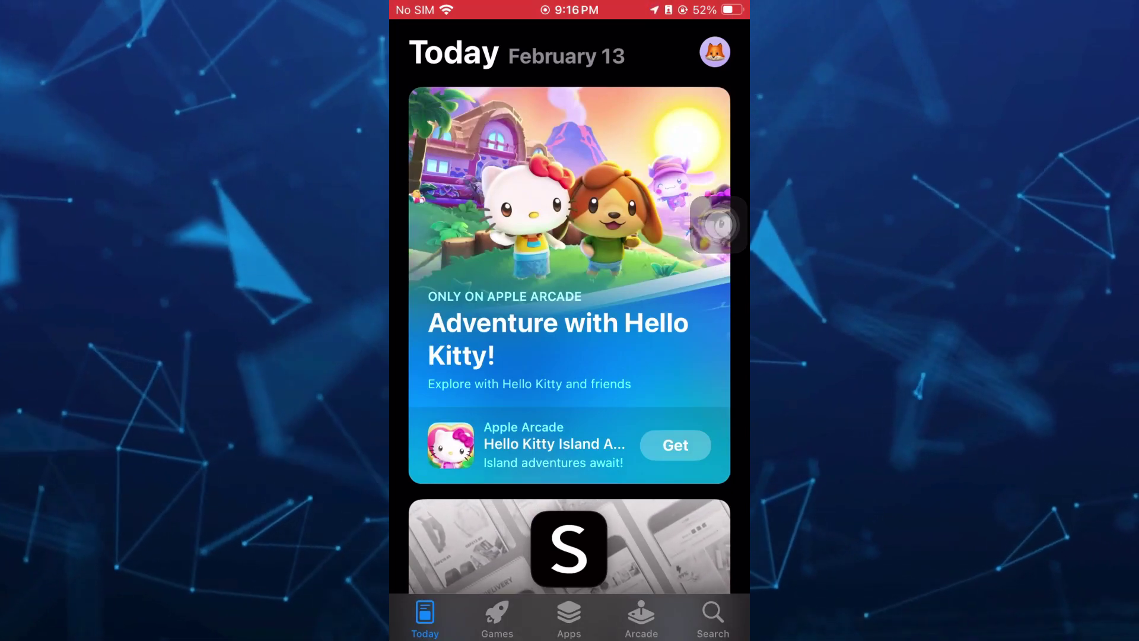
- Search the App Store for 'facebook' to list Facebook with its Update option
{"action": "left_click", "coordinate": [713, 619]}
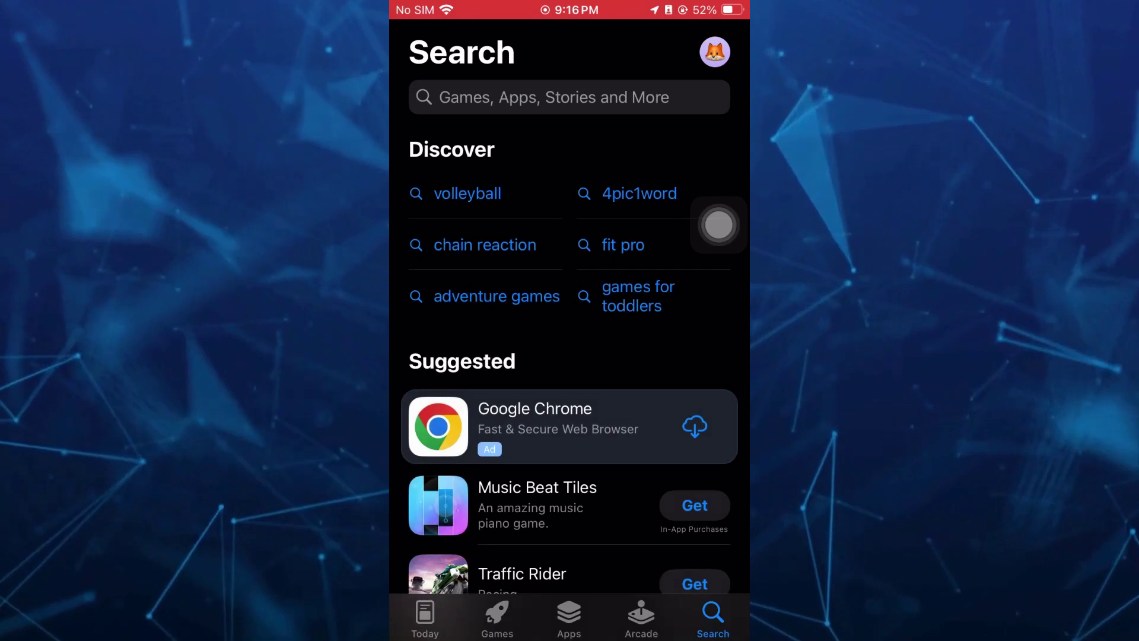
{"action": "left_click", "coordinate": [552, 97]}
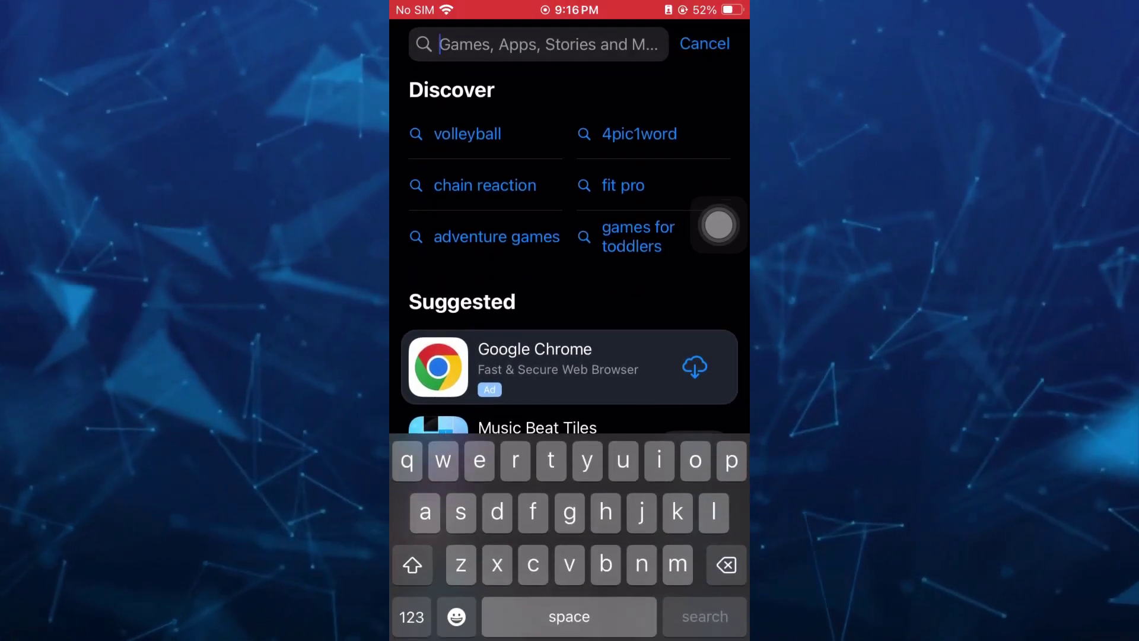
{"action": "type", "text": "facebook"}
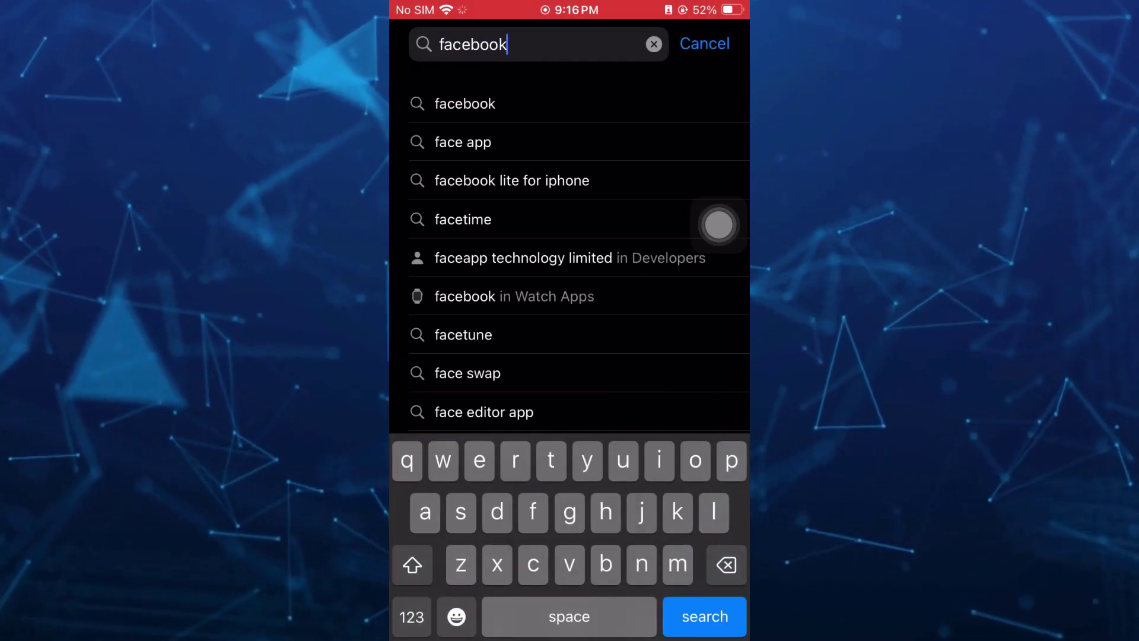
{"action": "key", "text": "Return"}
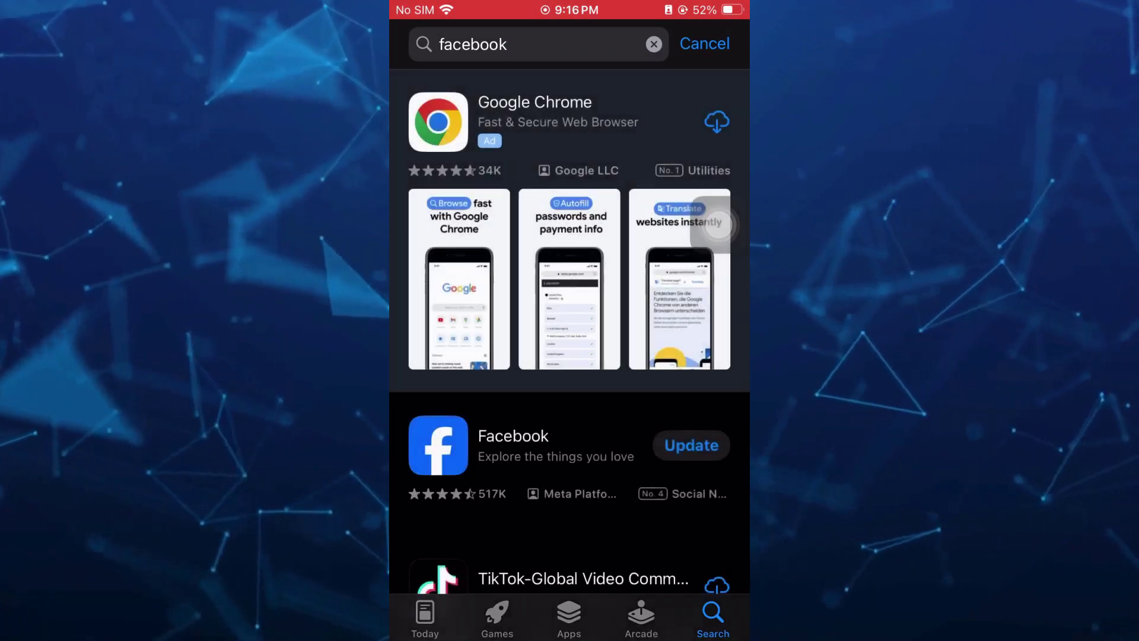
{"action": "left_click", "coordinate": [512, 445]}
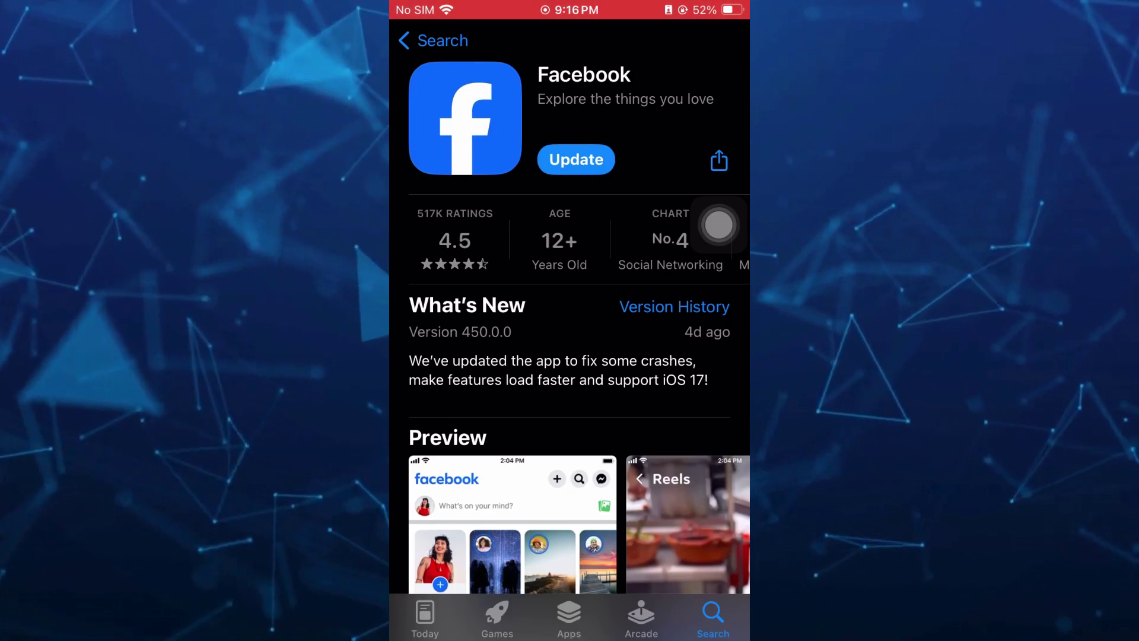
{"action": "scroll", "coordinate": [570, 357], "scroll_direction": "down", "scroll_amount": 5}
{"action": "scroll", "coordinate": [569, 356], "scroll_direction": "down", "scroll_amount": 5}
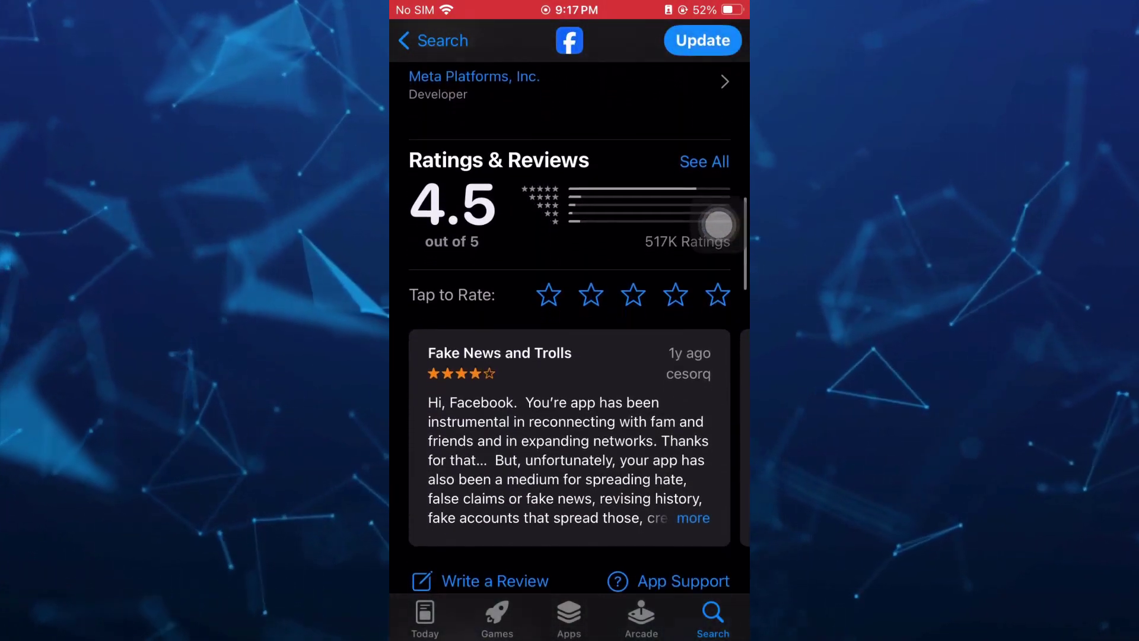
{"action": "left_click", "coordinate": [719, 224]}
{"action": "left_click", "coordinate": [570, 302]}
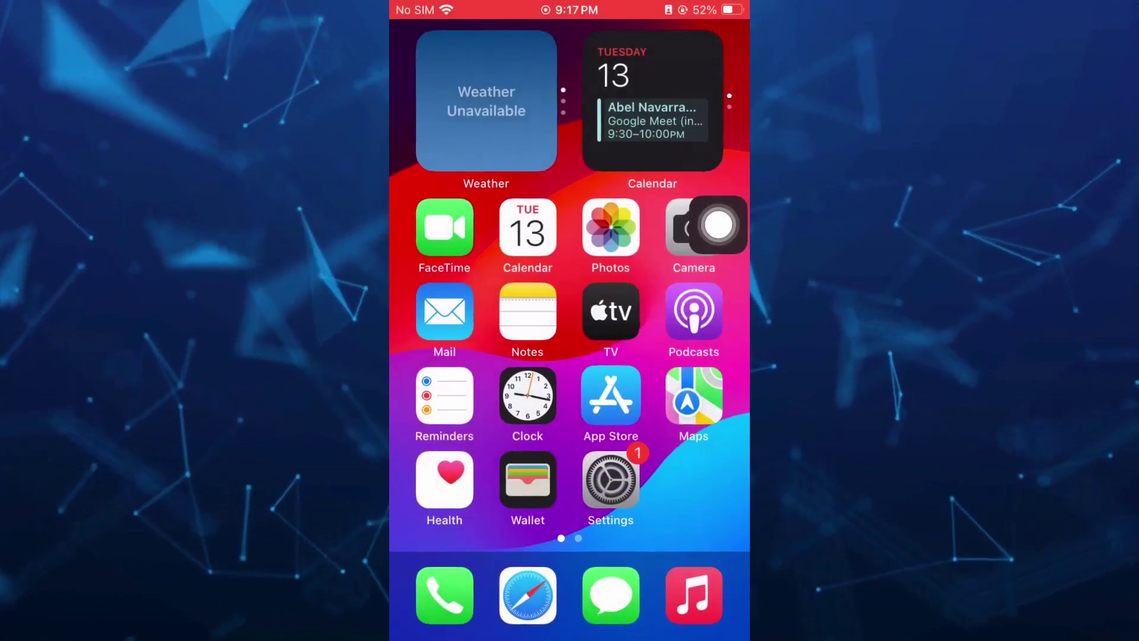
{"action": "mouse_move", "coordinate": [677, 356]}
{"action": "left_mouse_down"}
{"action": "mouse_move", "coordinate": [445, 356]}
{"action": "mouse_move", "coordinate": [677, 356]}
{"action": "left_mouse_up"}
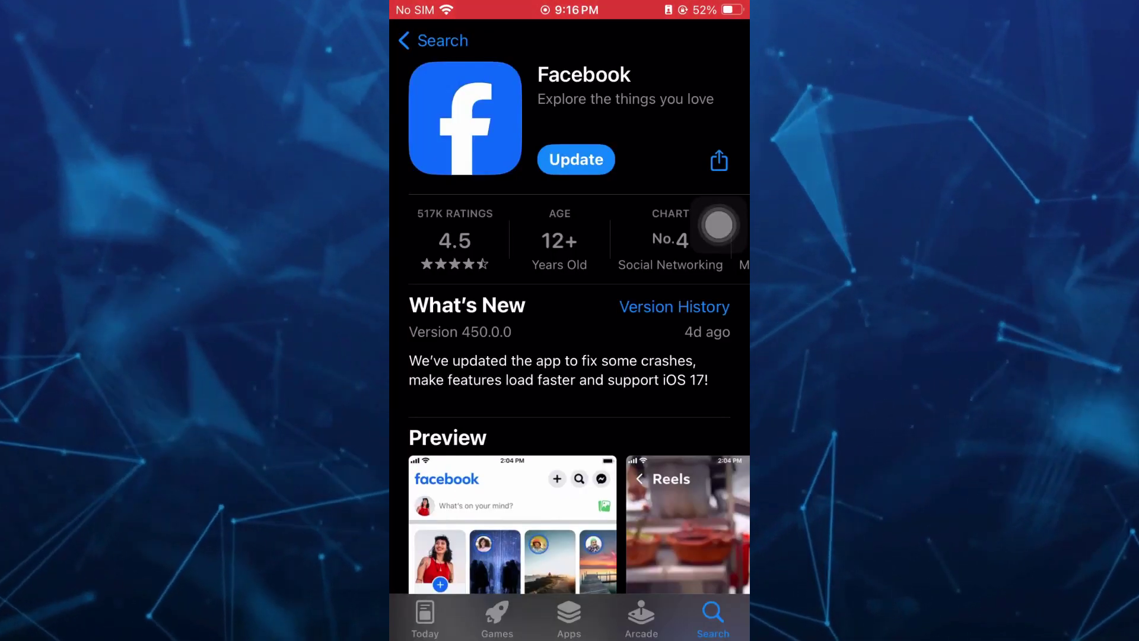
{"action": "scroll", "coordinate": [570, 356], "scroll_direction": "down", "scroll_amount": 1}
{"action": "scroll", "coordinate": [570, 357], "scroll_direction": "down", "scroll_amount": 10}
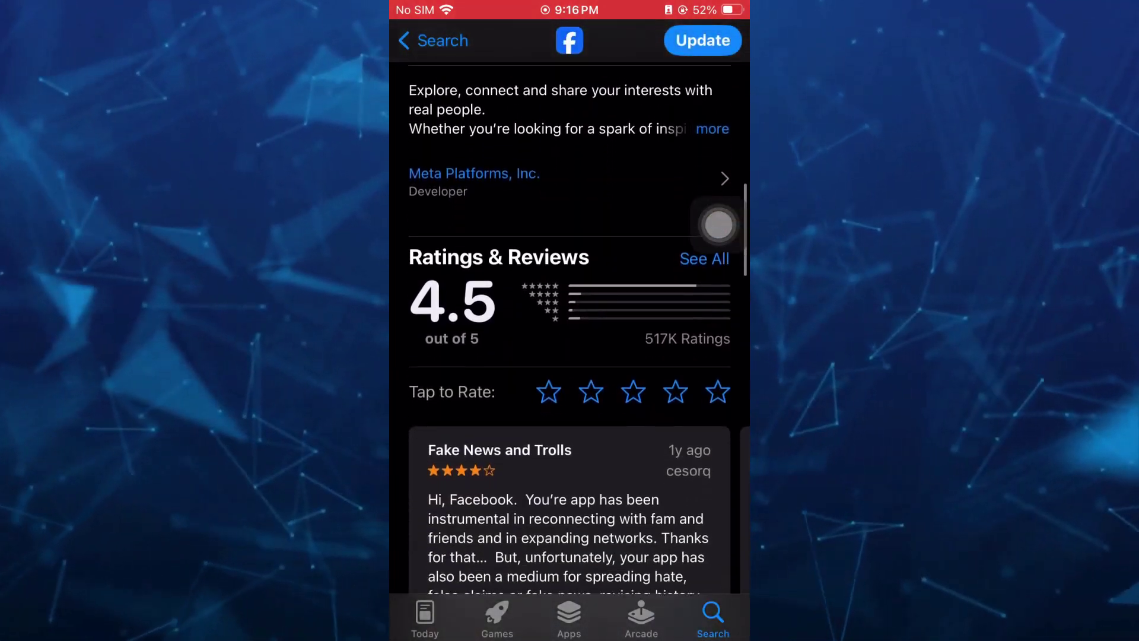